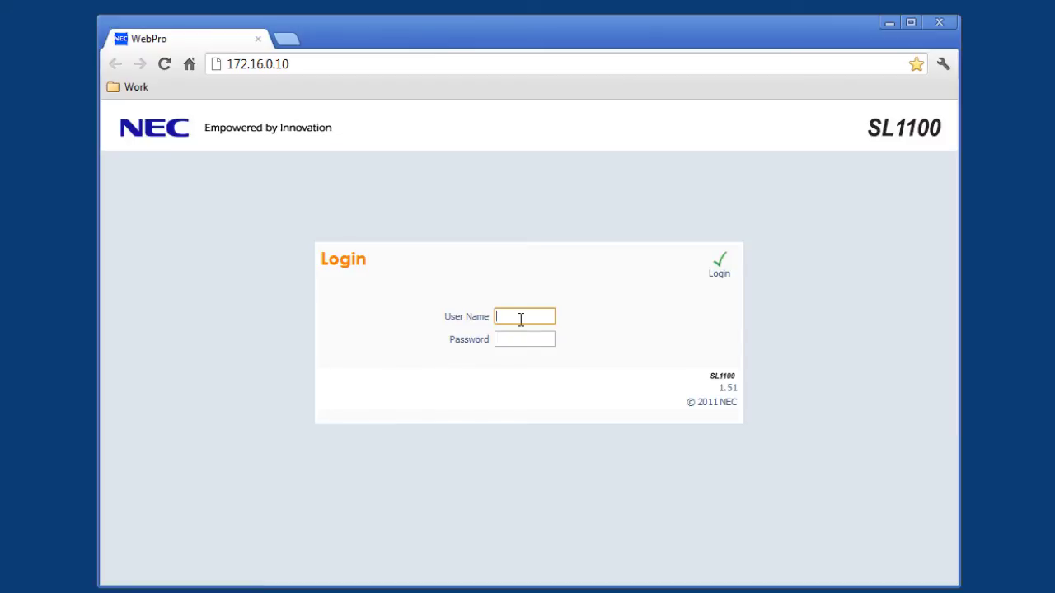
- Log into WebPro with the installer account's user name and password, then open System Data at 10-01
text(sltech)
key(Tab)
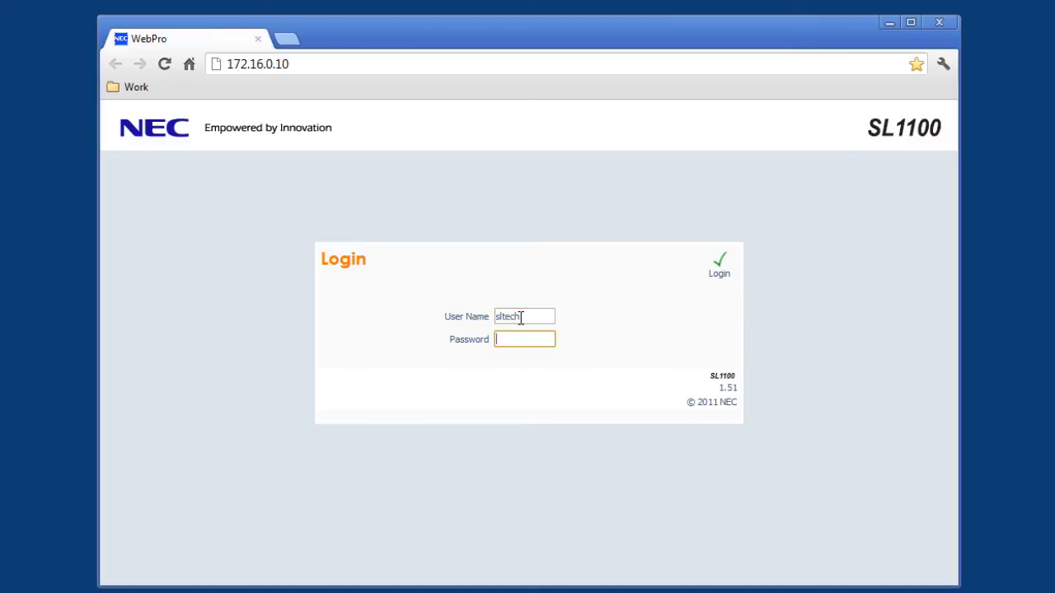
text(12345678)
key(Return)
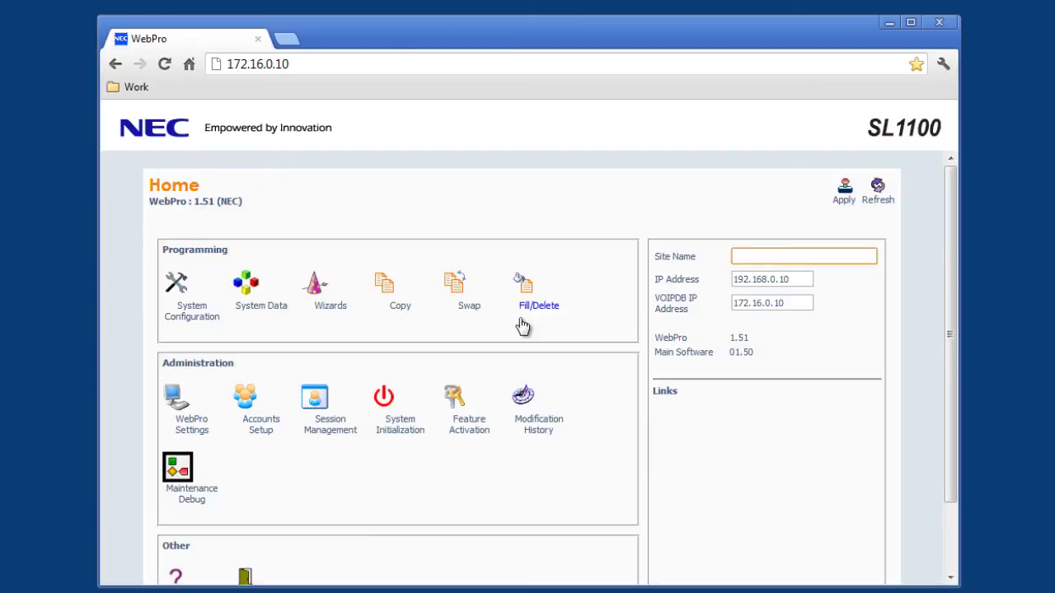
click(252, 290)
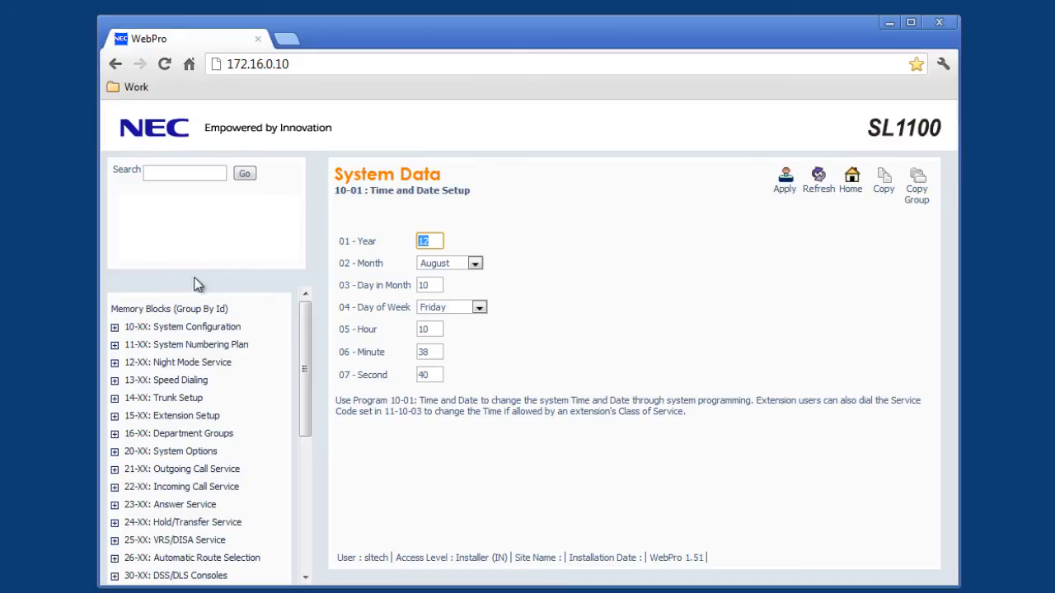
- Show program 10-20 External Equipment LAN Setup under 10-XX System Configuration to review its TCP ports
click(114, 328)
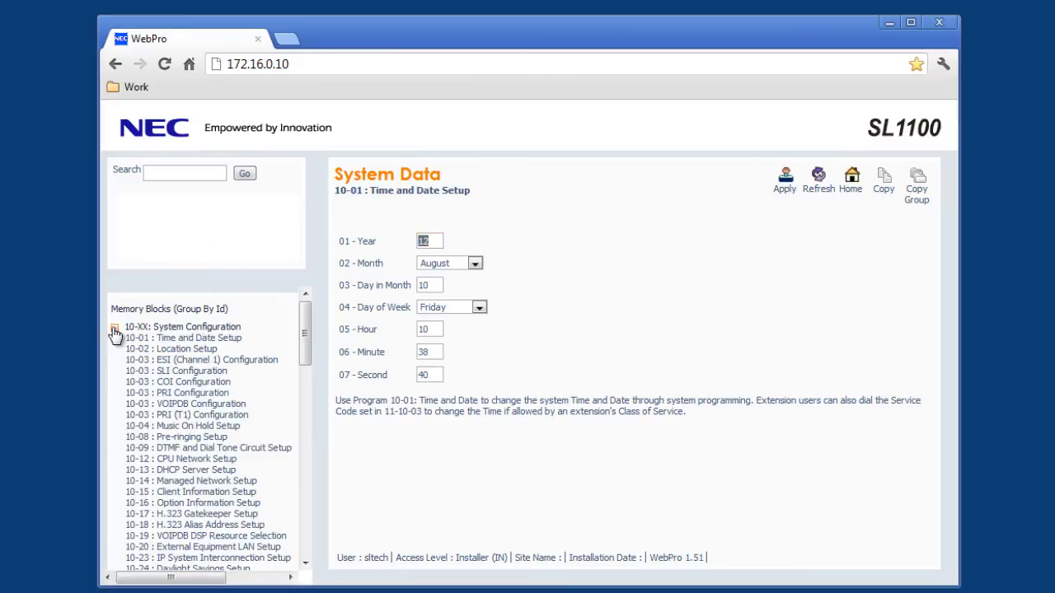
click(169, 547)
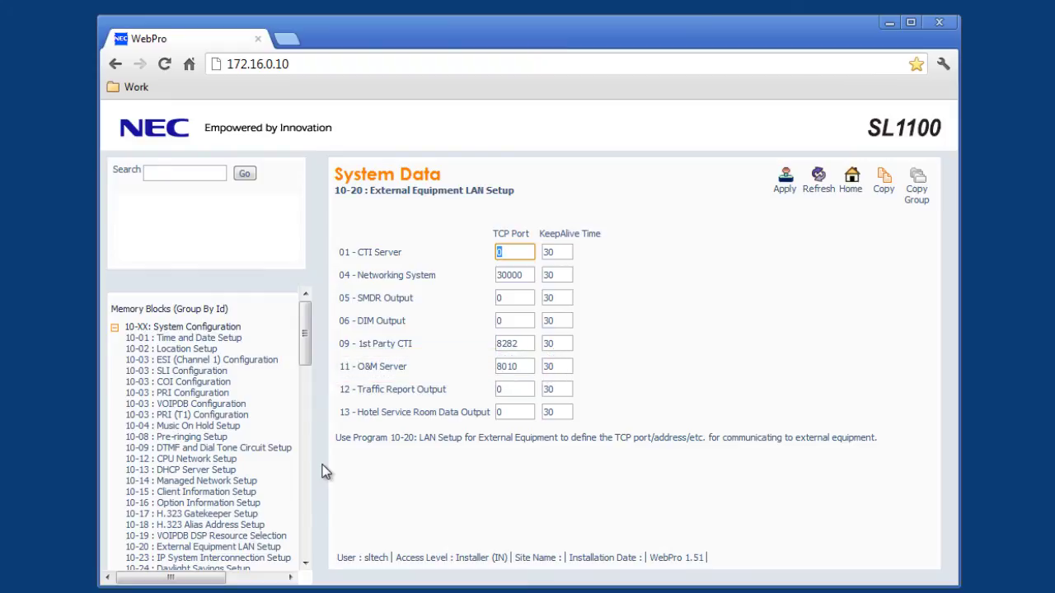
scroll(176, 493, down, 3)
- Review program 10-46 DR700 Server Information Setup, then 10-47 Terminal License Server Information Setup
click(176, 493)
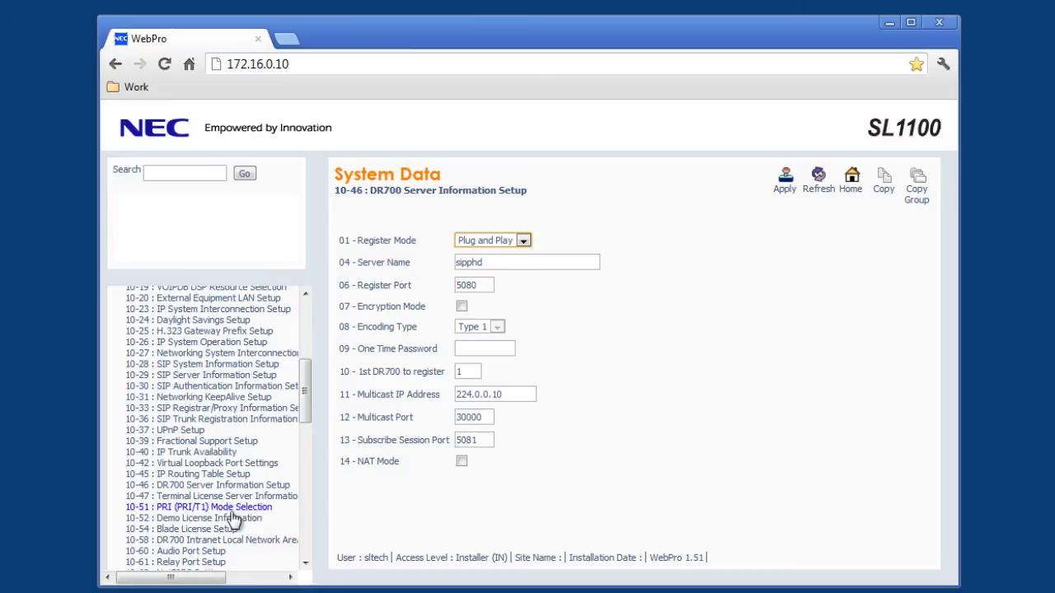
click(212, 497)
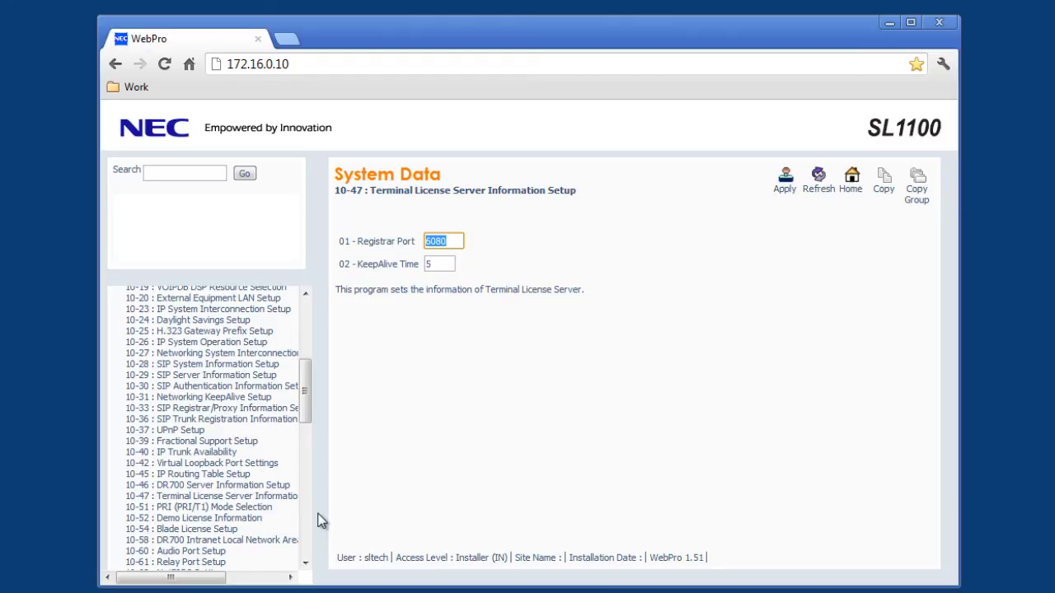
- Show program 90-02 Administrator Programming Password Setup under 90-XX Maintenance Command
click(305, 545)
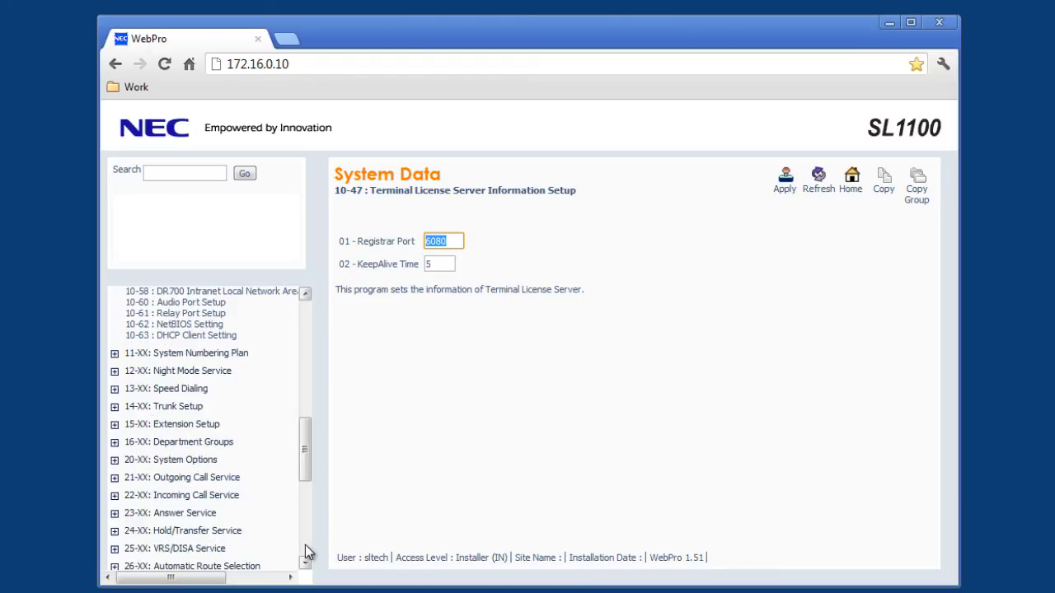
click(305, 544)
click(305, 545)
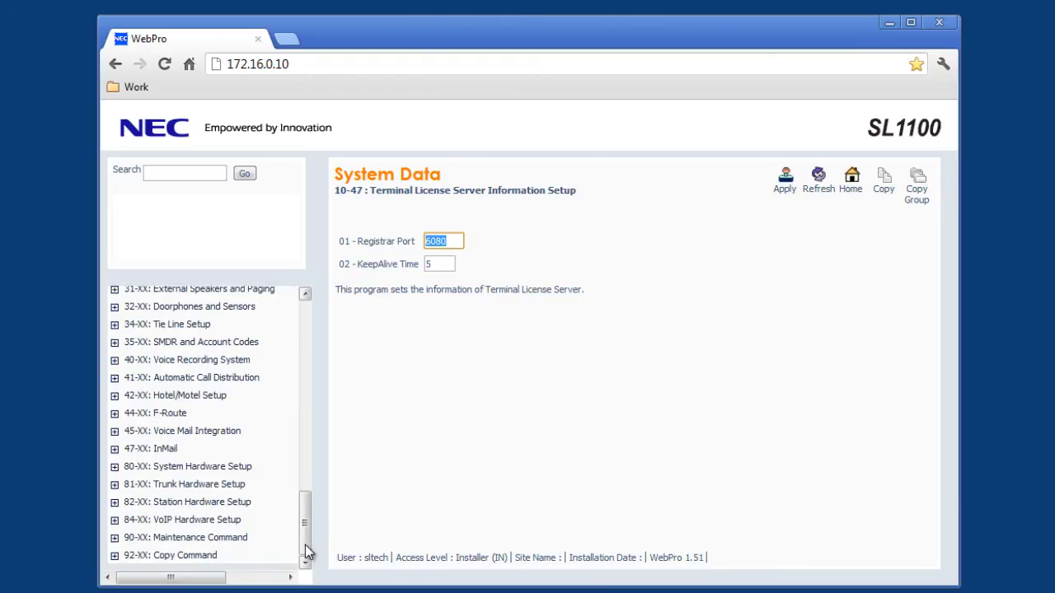
click(115, 538)
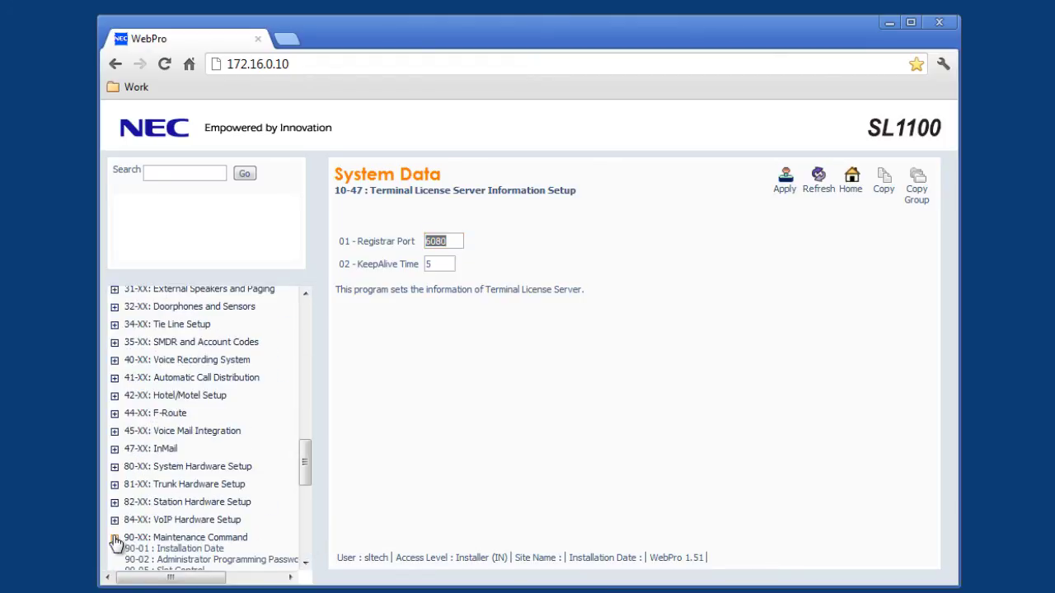
click(163, 562)
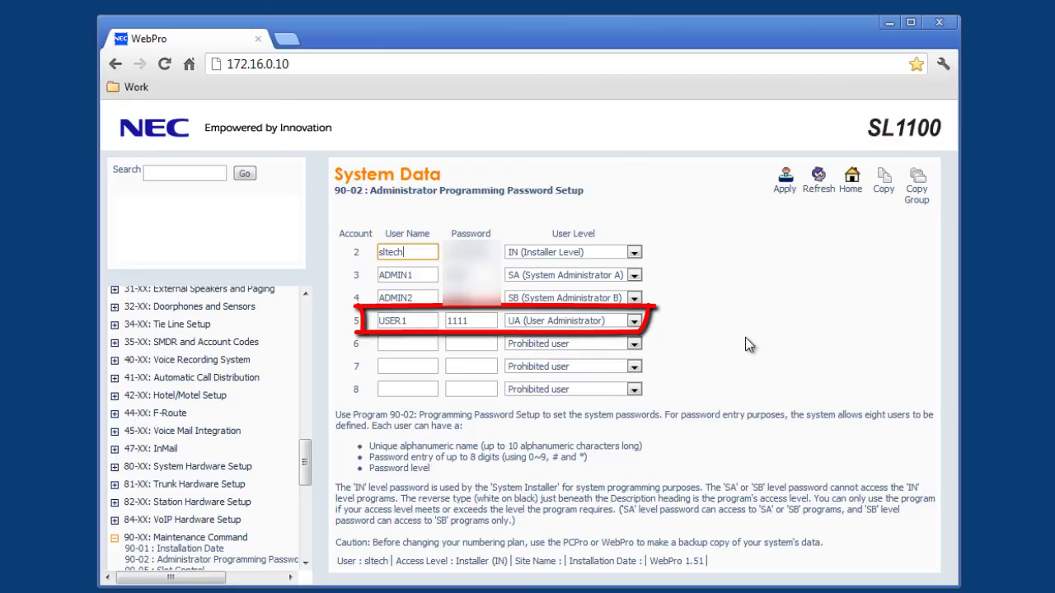
- Go back to the WebPro home page and log out to the SL1100 login screen
click(853, 180)
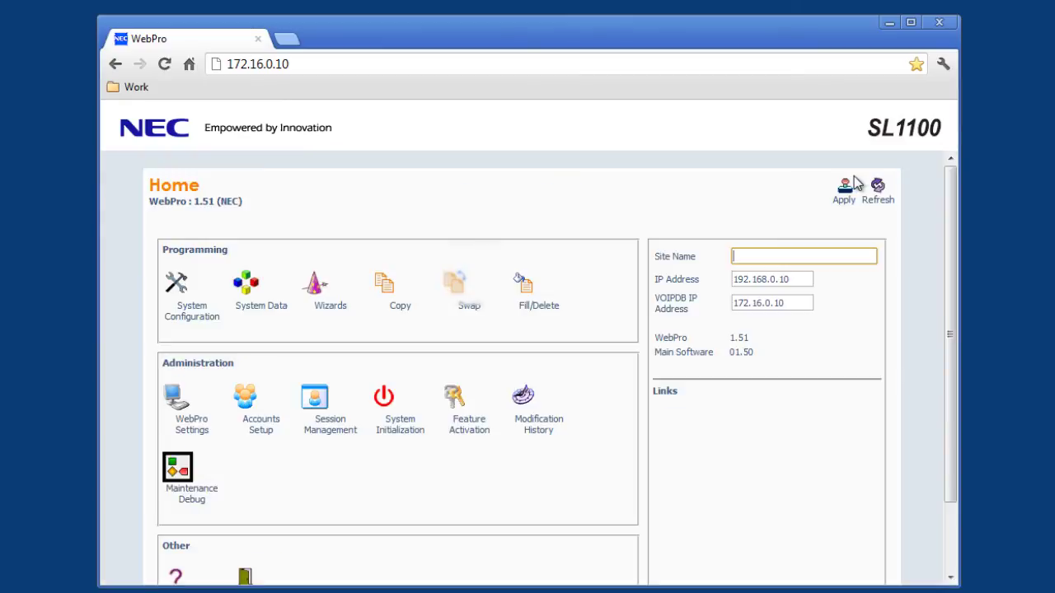
scroll(306, 428, down, 2)
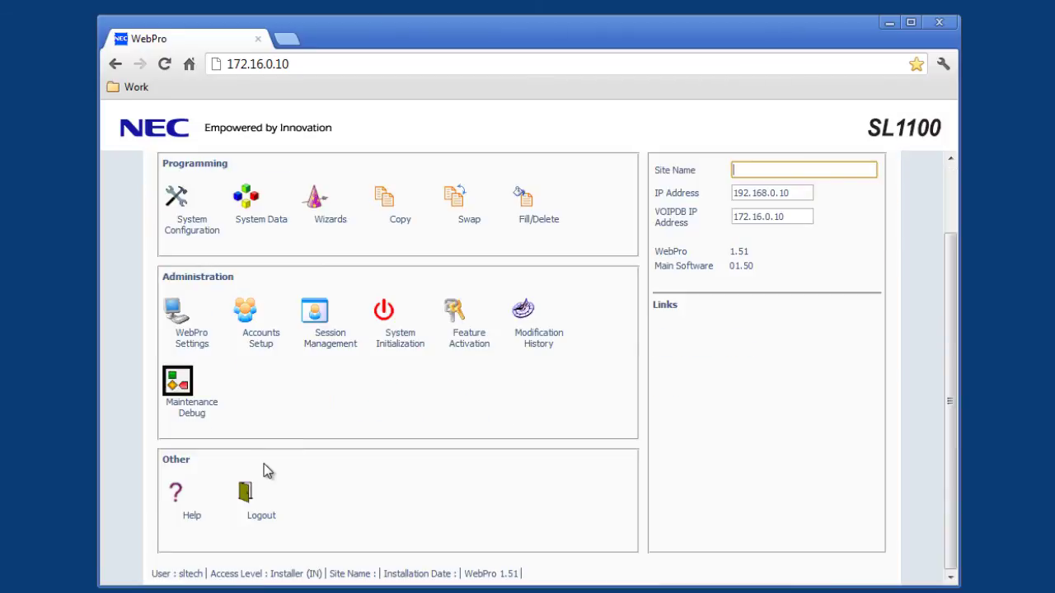
click(245, 494)
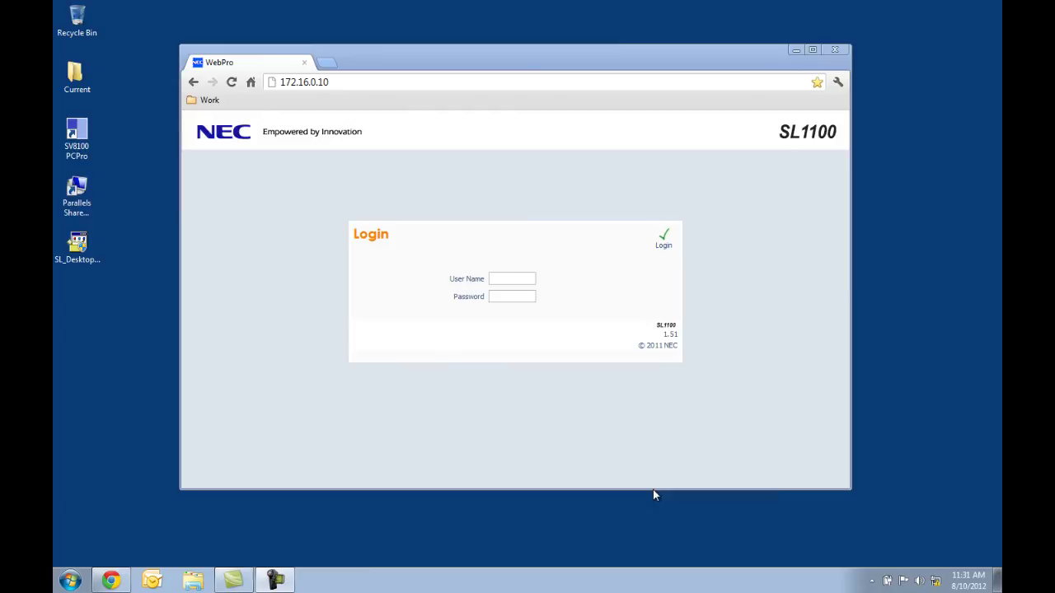
- Minimize Chrome, run the SL_Desktop installer from the desktop, and accept its licence agreement
click(795, 52)
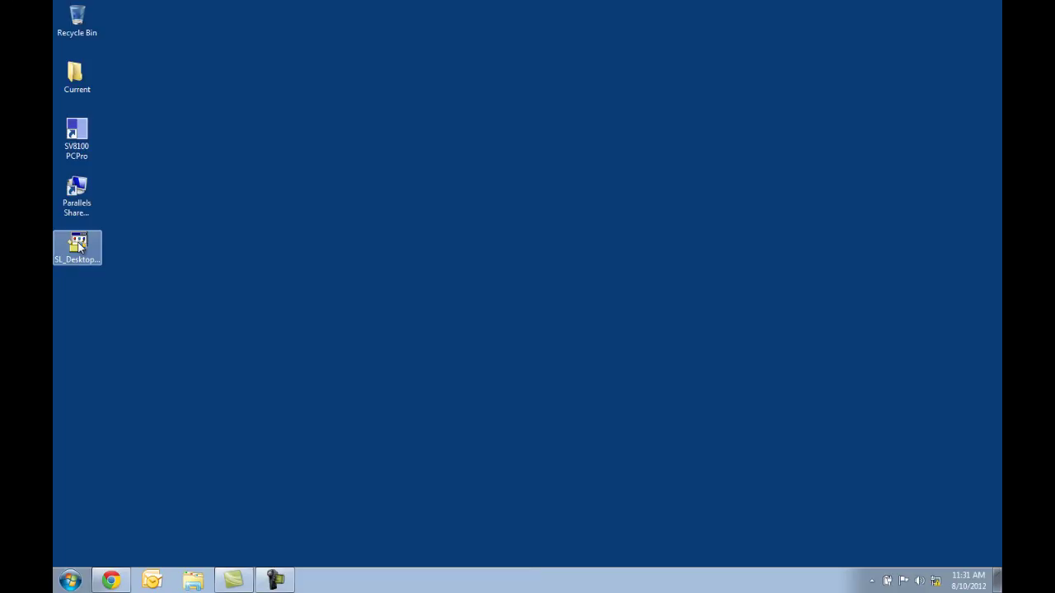
double_click(78, 246)
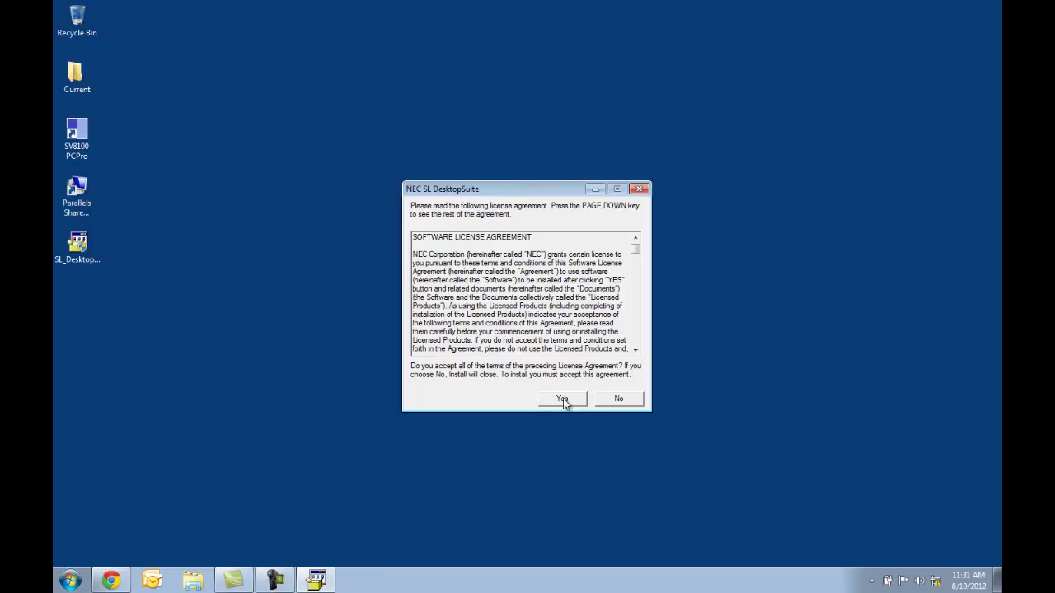
click(565, 400)
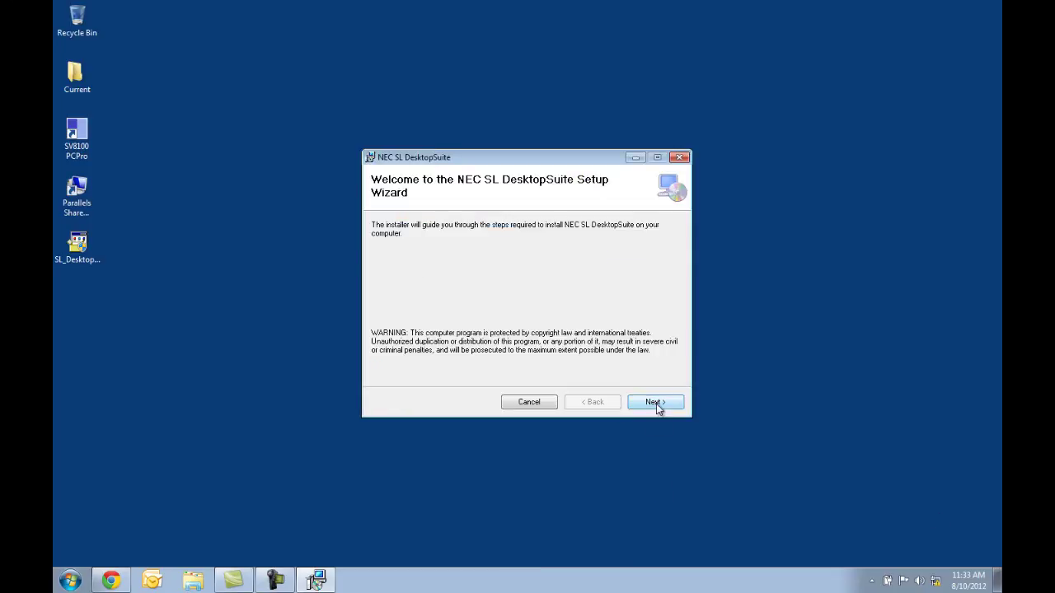
- Agree to the license and install SL DesktopSuite to the default folder, then close the installer
click(656, 403)
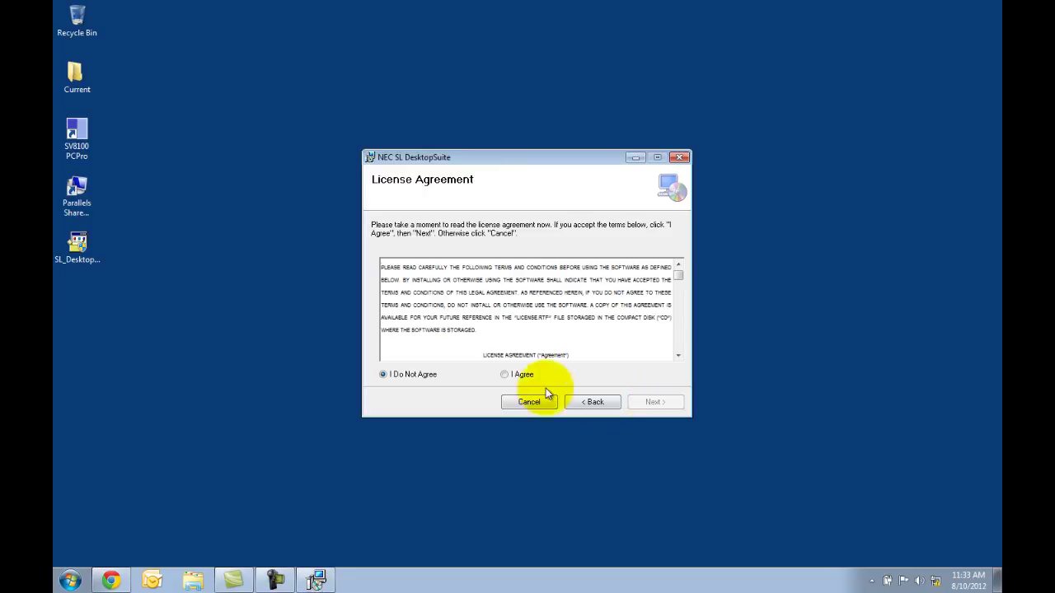
click(505, 374)
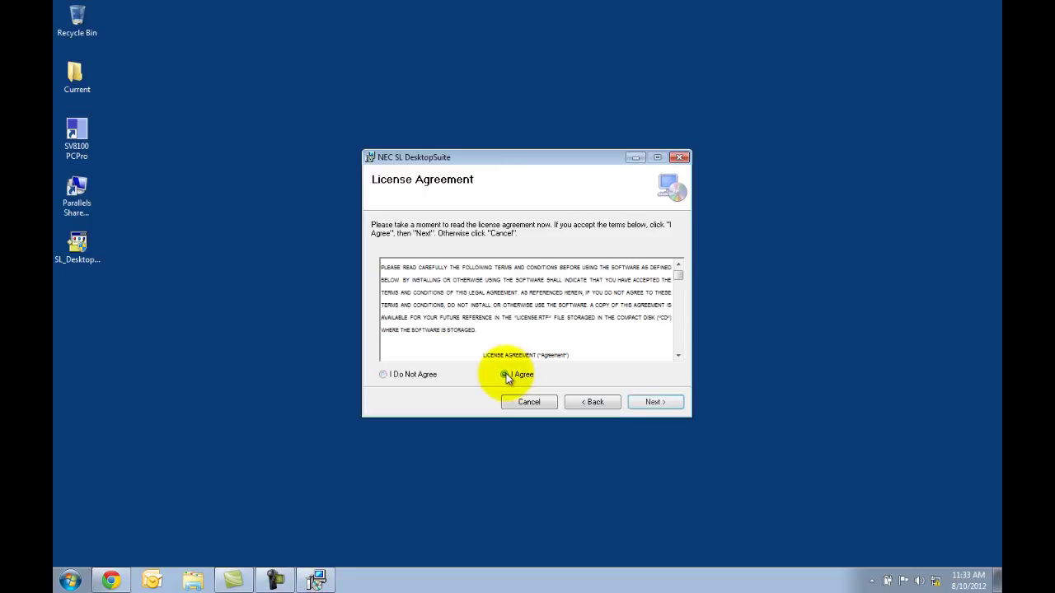
click(649, 403)
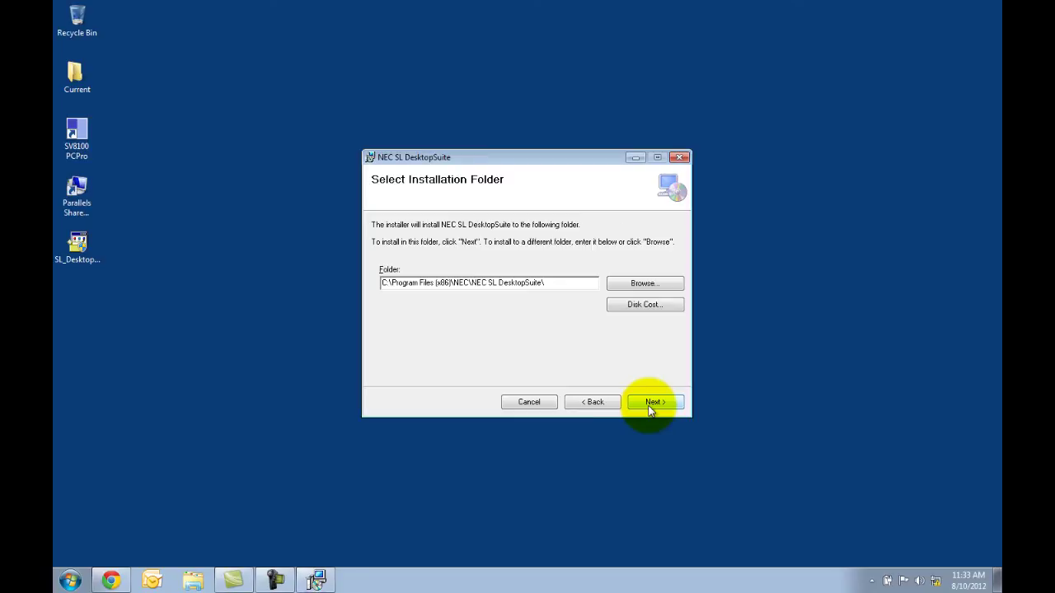
click(650, 403)
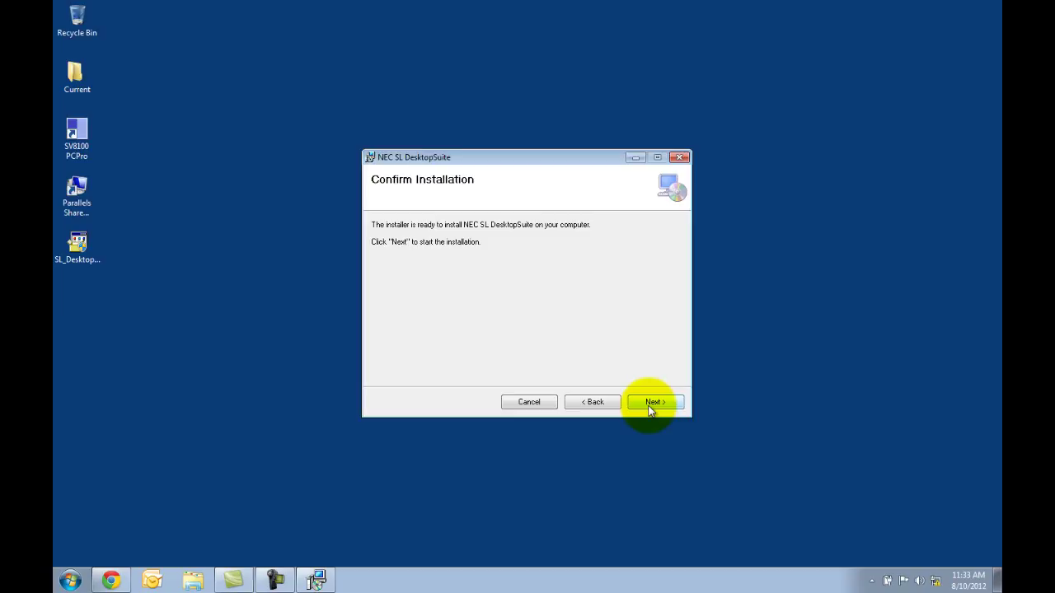
click(649, 404)
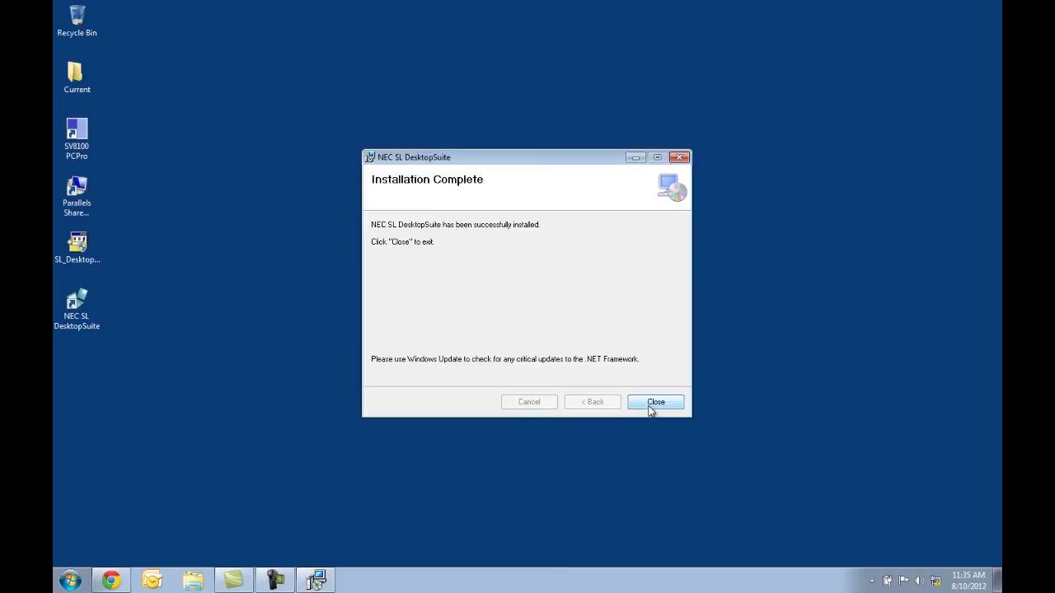
click(649, 408)
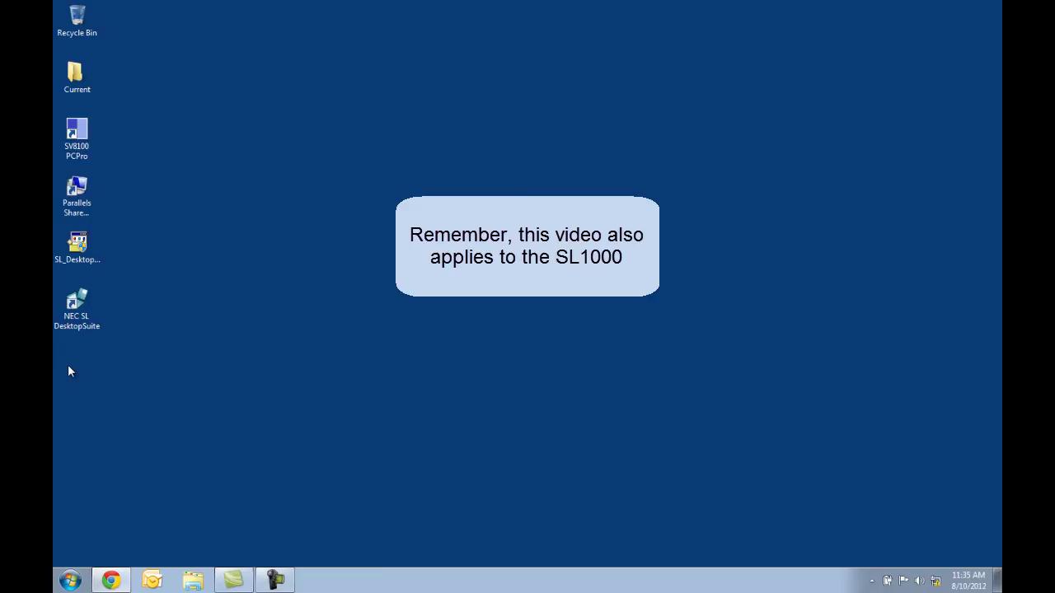
- Launch NEC SL DesktopSuite and enter 172.16.0.10 as the phone system IP address
double_click(75, 307)
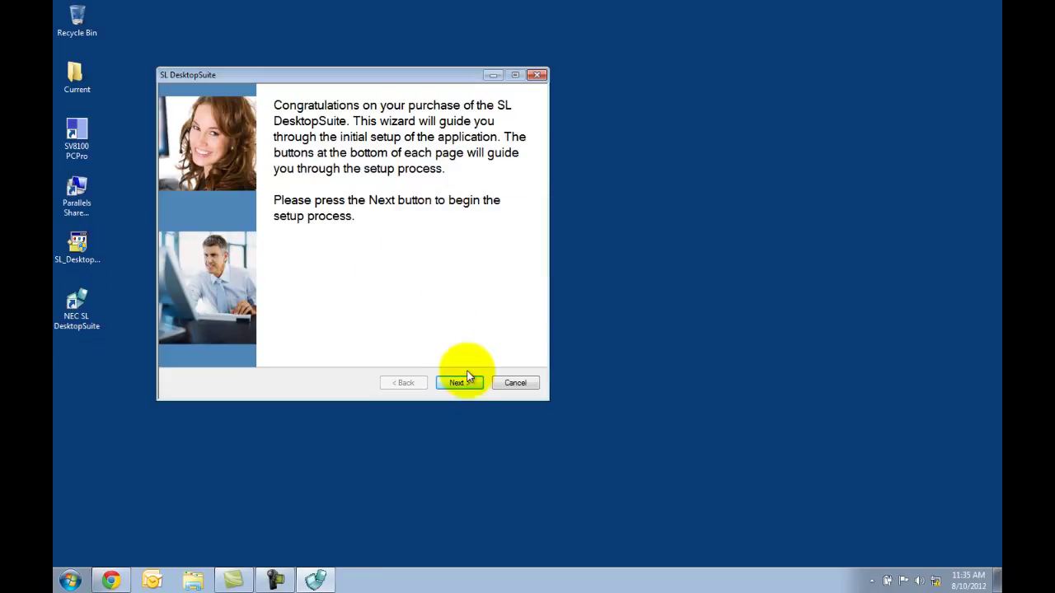
click(466, 388)
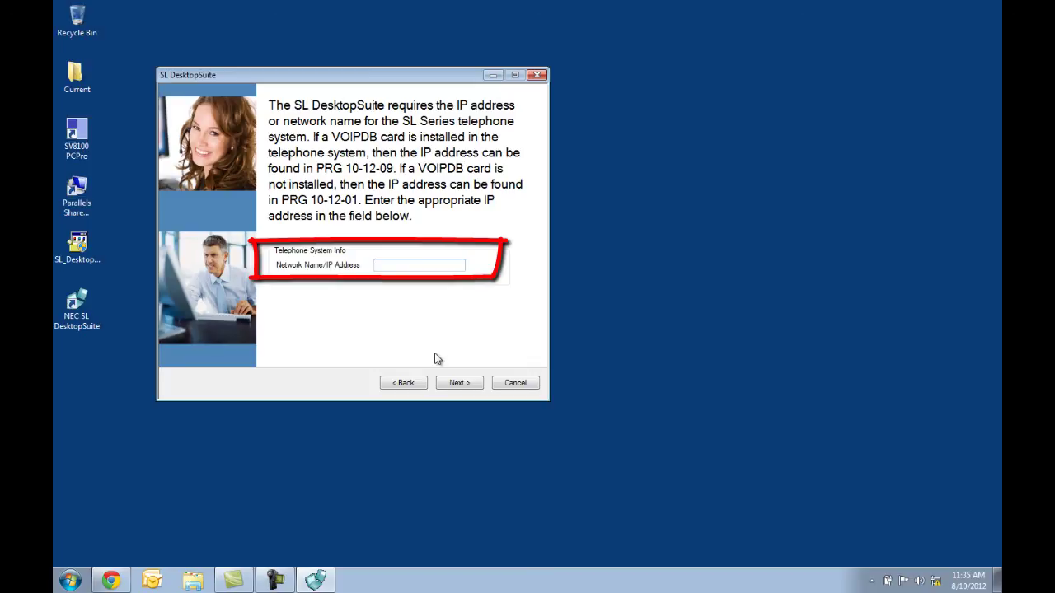
text(172.16.0.10)
click(459, 383)
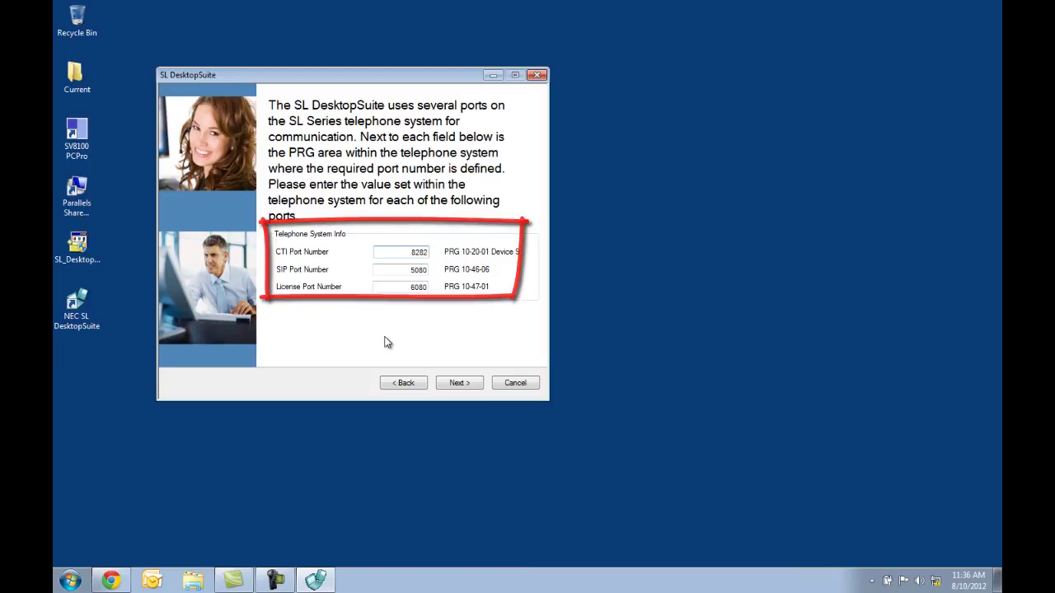
- Keep the default ports and set O&M port 8010 with the O&M user ID and password
click(457, 384)
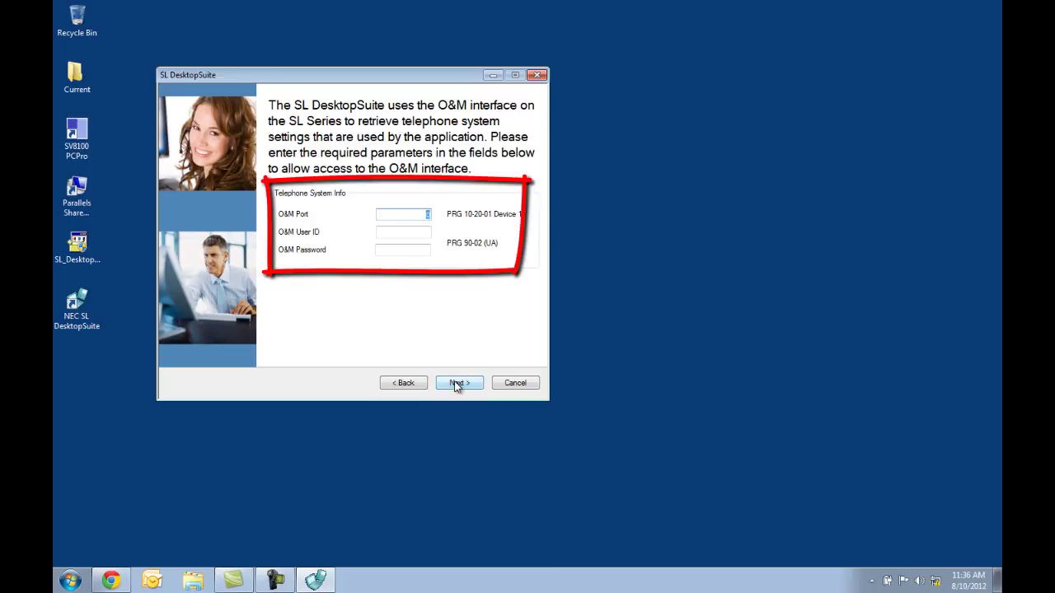
text(8010)
key(Tab)
text(USER1)
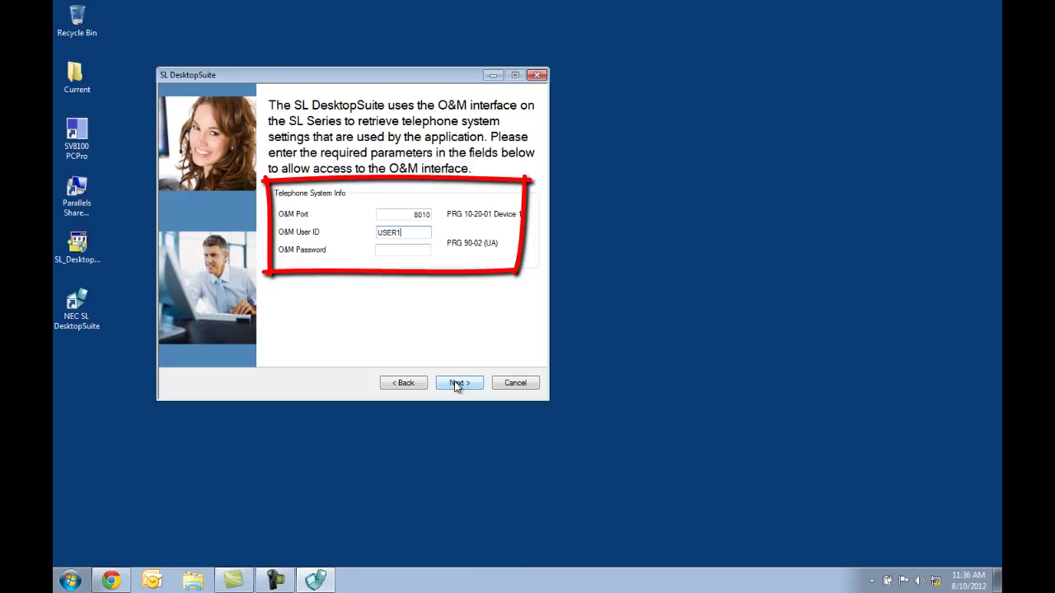
key(Tab)
text(1111)
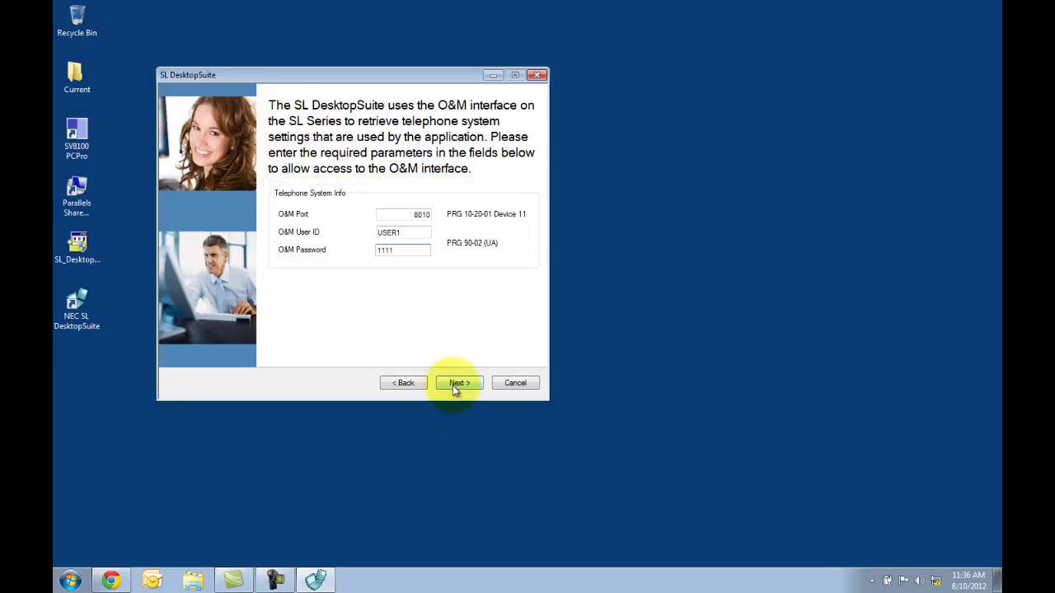
click(452, 384)
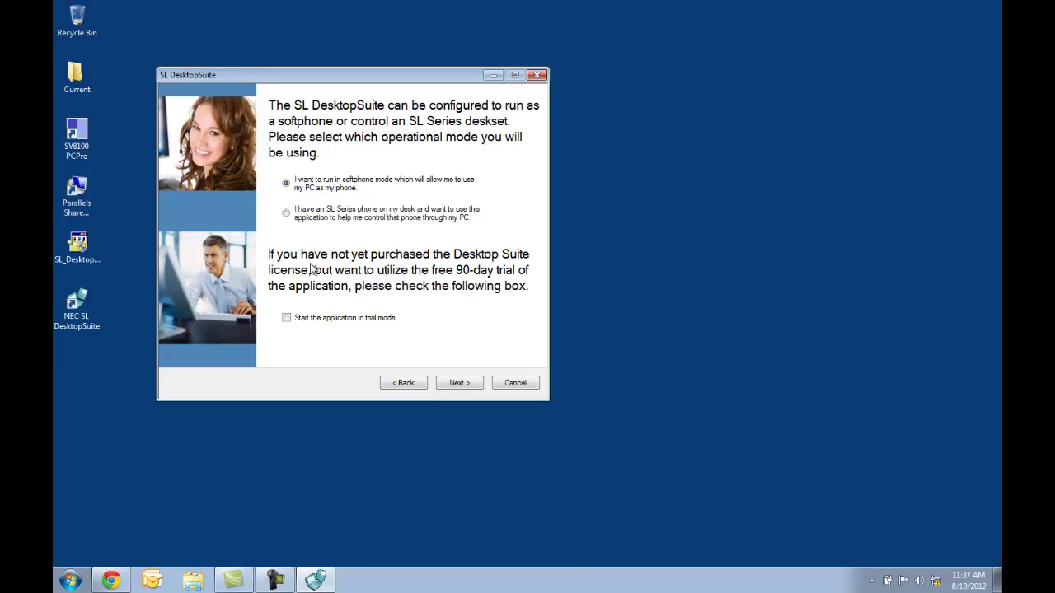
- Choose SL Series desk phone control mode and finish setup with extension 101
click(286, 217)
click(286, 217)
click(458, 383)
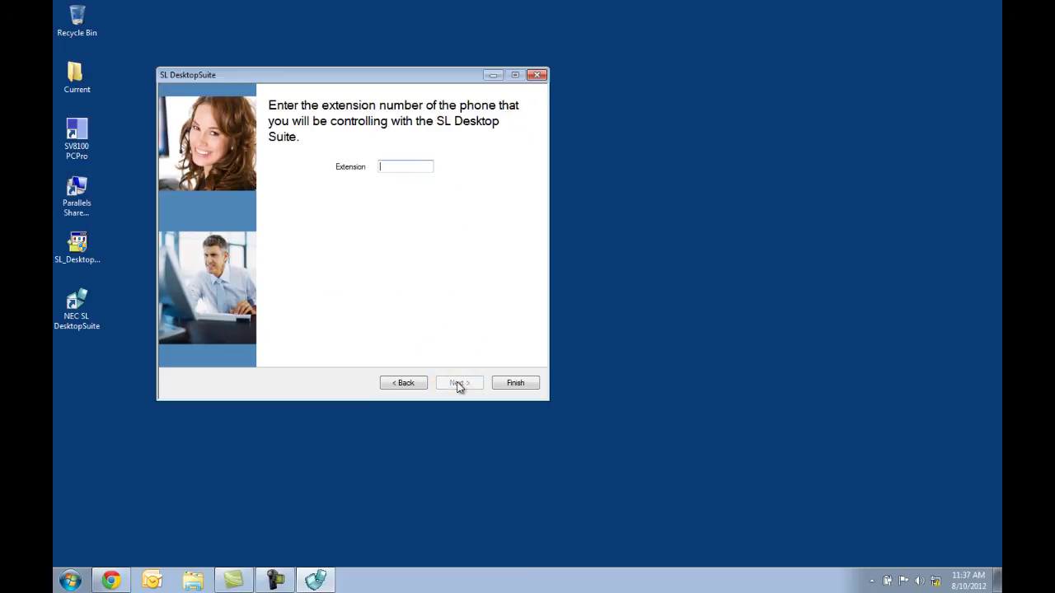
text(101)
click(515, 384)
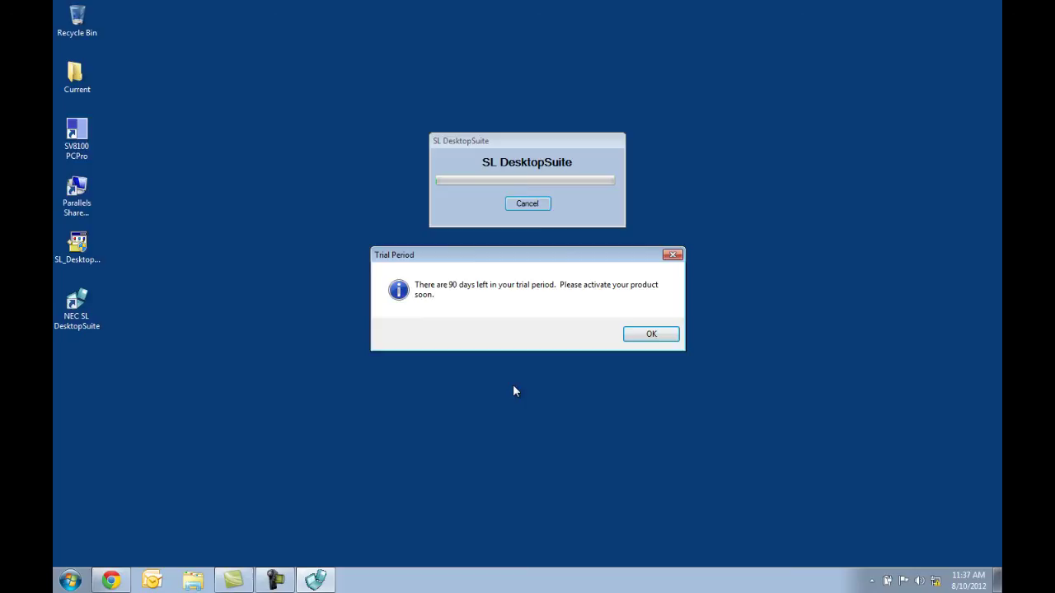
- Acknowledge the 90-day trial notice so the extensions list (101, 102, 103) loads
click(641, 335)
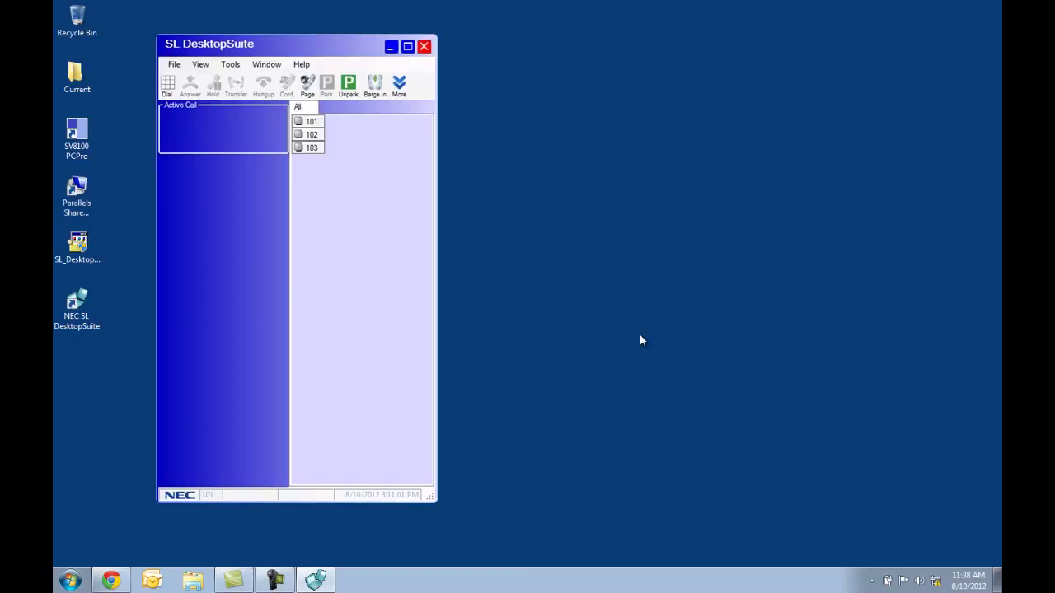